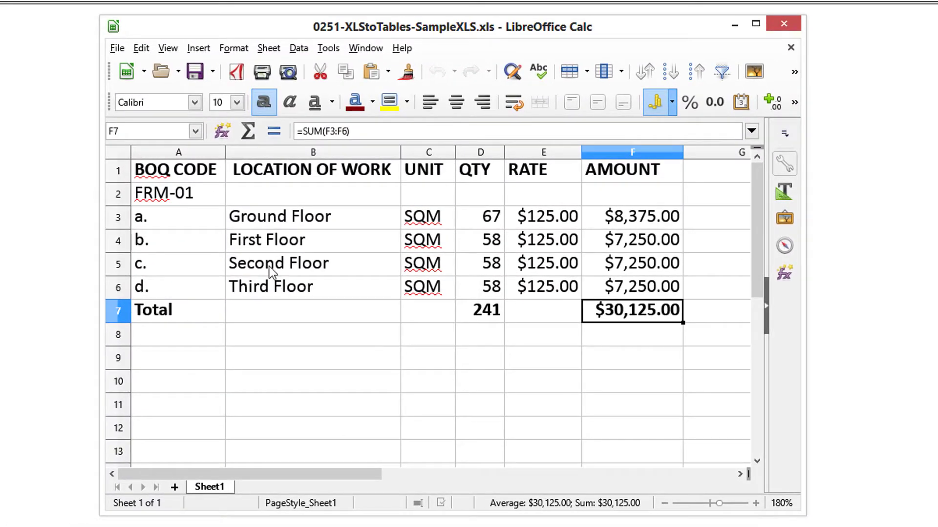
# Save the spreadsheet as the Text CSV file 0251-XLStoTables-SampleXLS.csv, with comma field delimiters and cell content saved as shown.
pyautogui.click(117, 49)
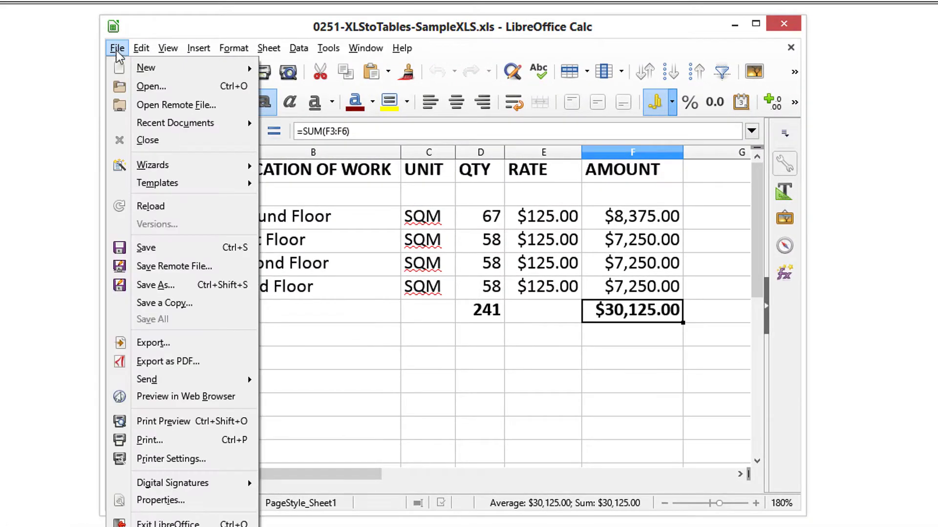
pyautogui.click(172, 286)
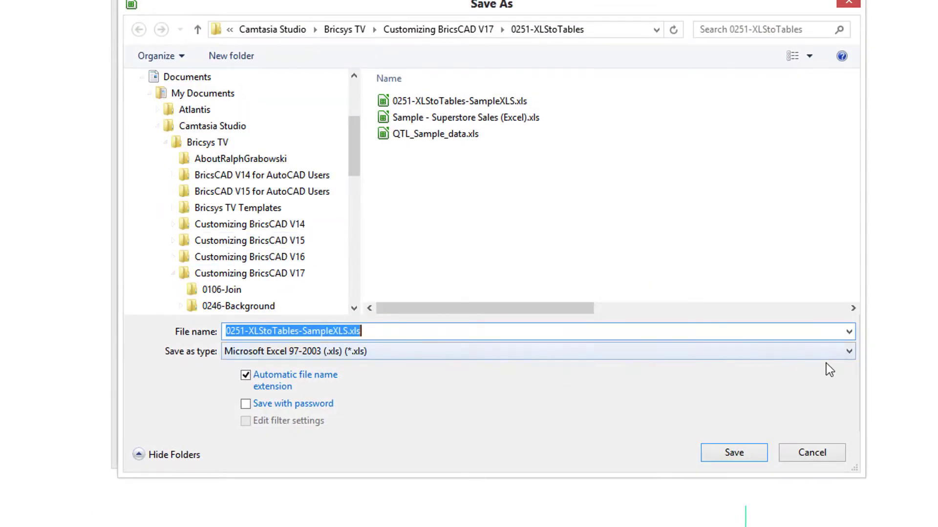
pyautogui.click(846, 353)
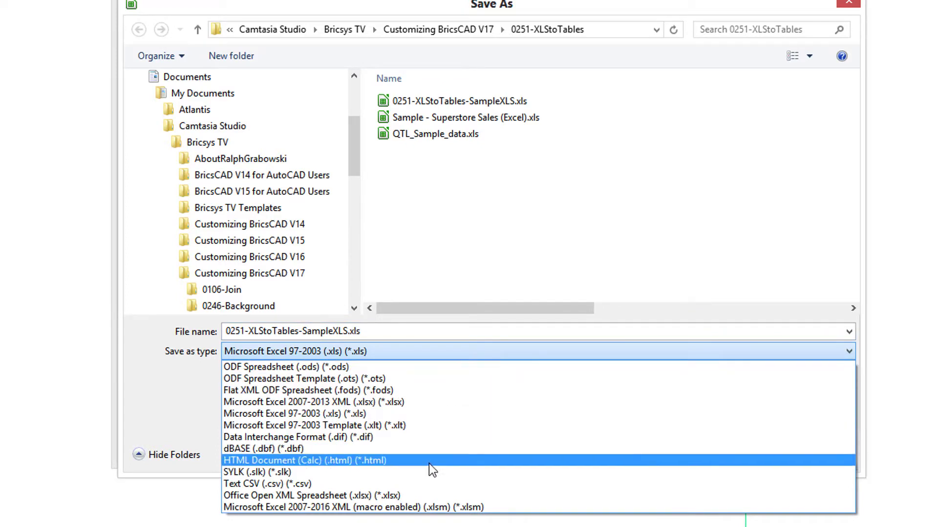
pyautogui.click(427, 483)
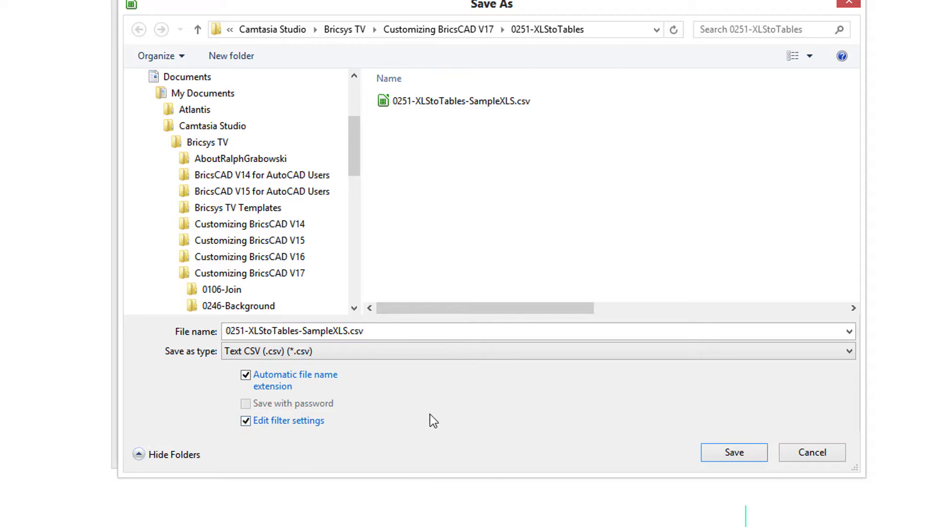
pyautogui.click(734, 454)
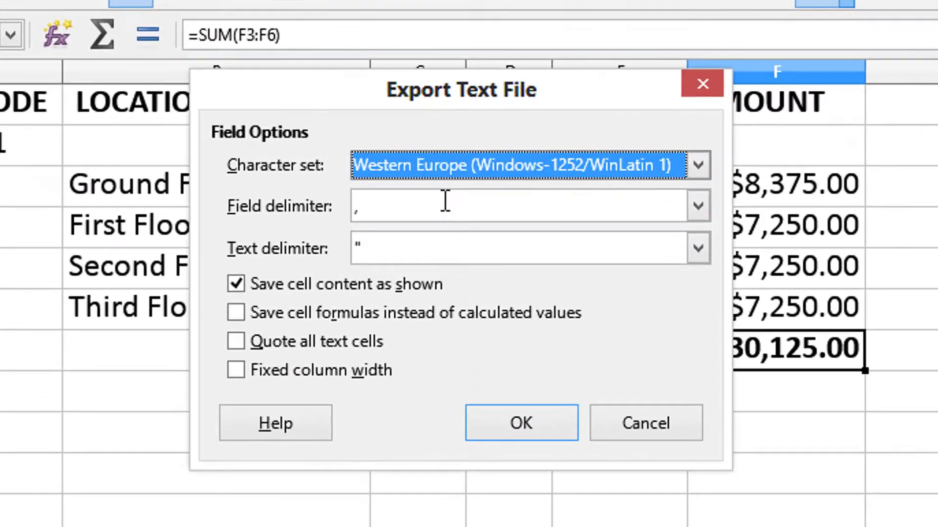
pyautogui.click(453, 179)
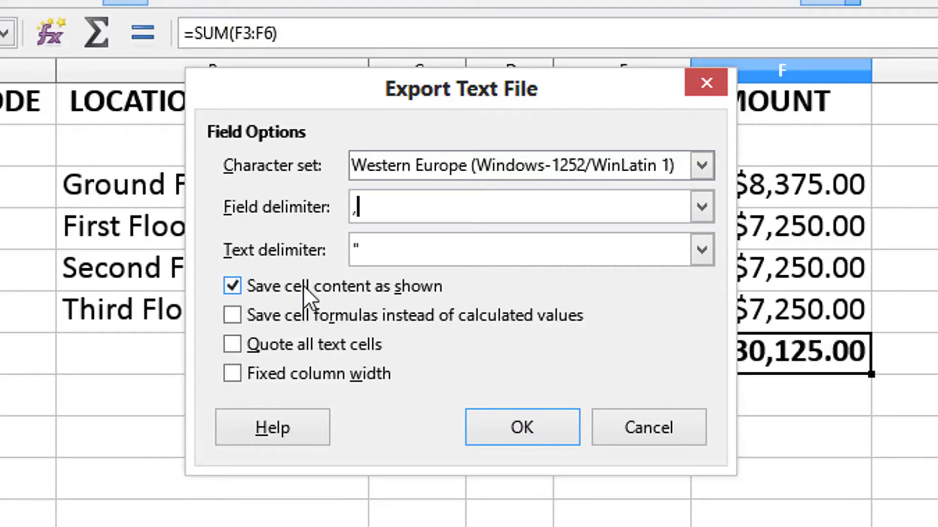
pyautogui.click(539, 431)
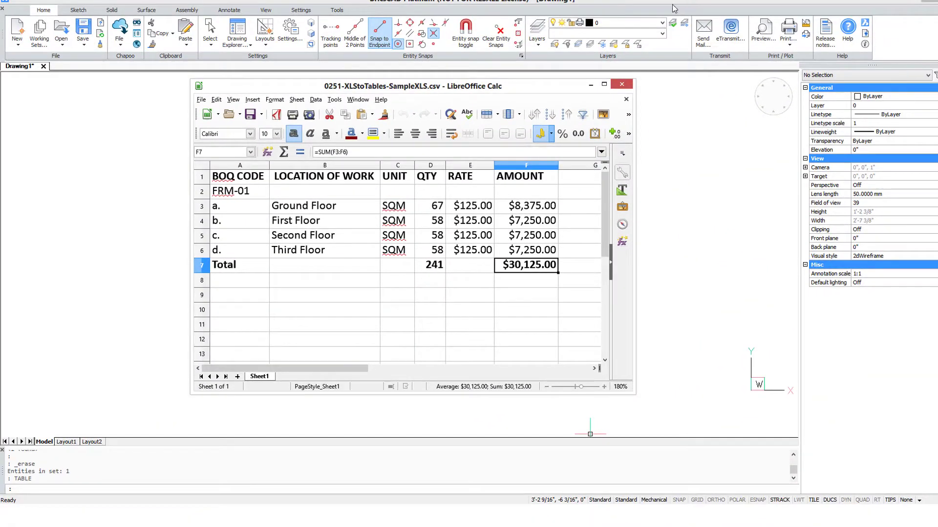
# Switch to BricsCAD and start a new table from file data, with Comma as the delimiter.
pyautogui.click(702, 202)
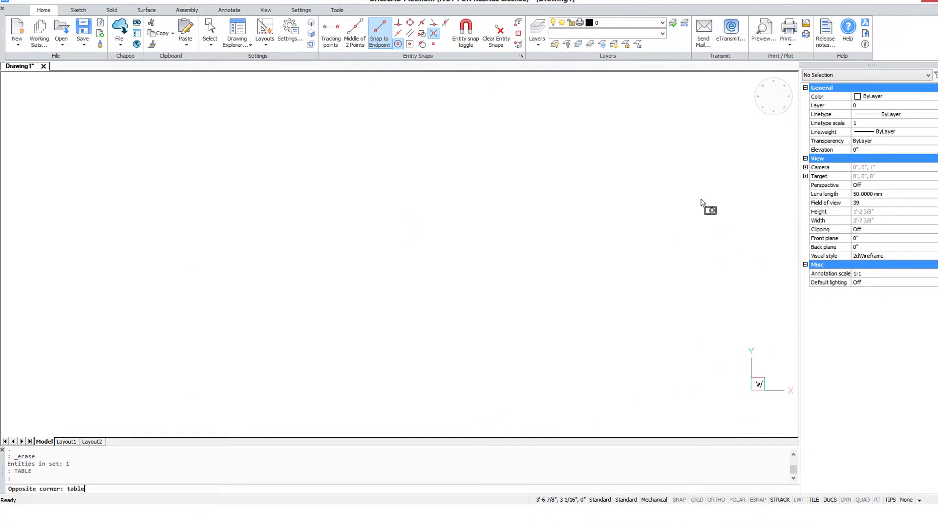
pyautogui.press('Return')
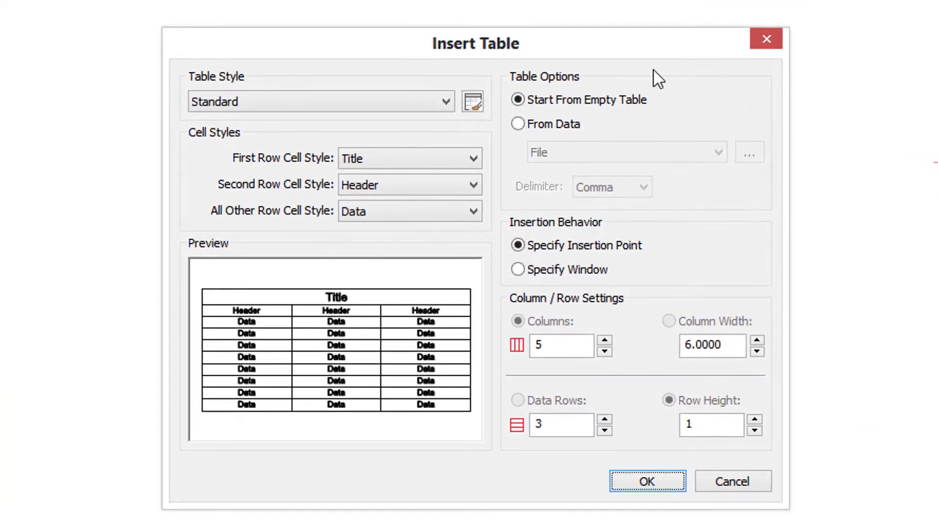
pyautogui.click(561, 124)
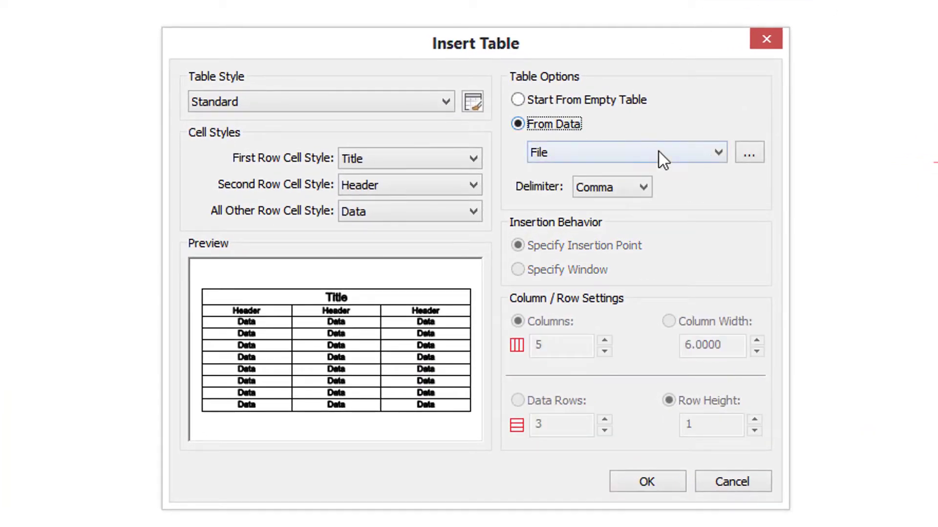
pyautogui.click(716, 156)
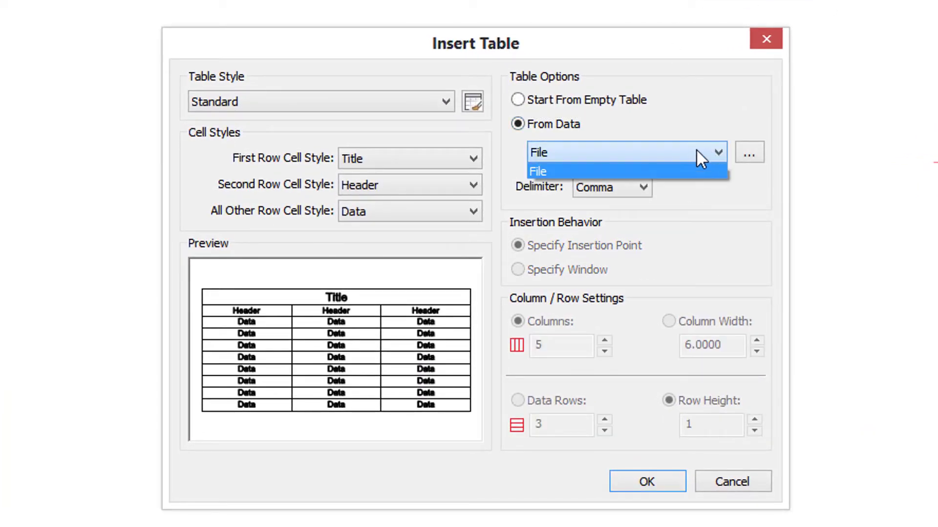
pyautogui.click(696, 152)
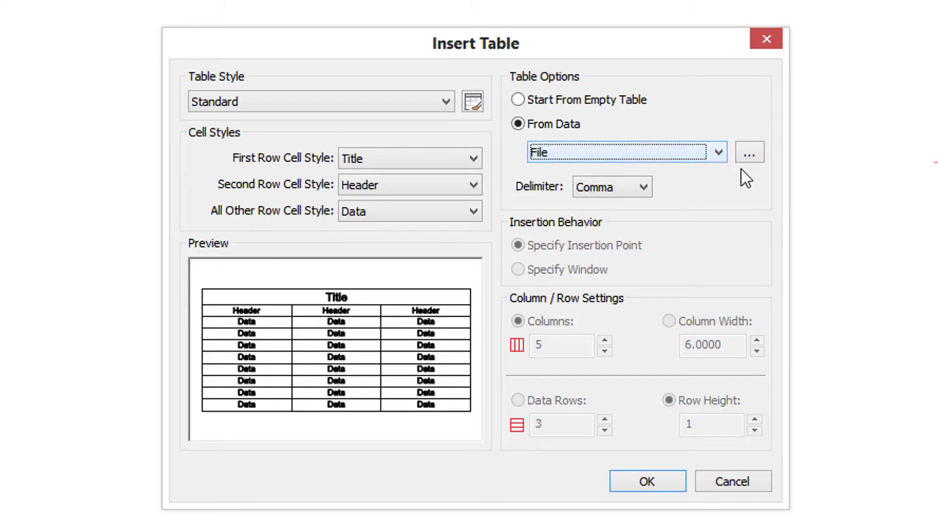
pyautogui.click(639, 191)
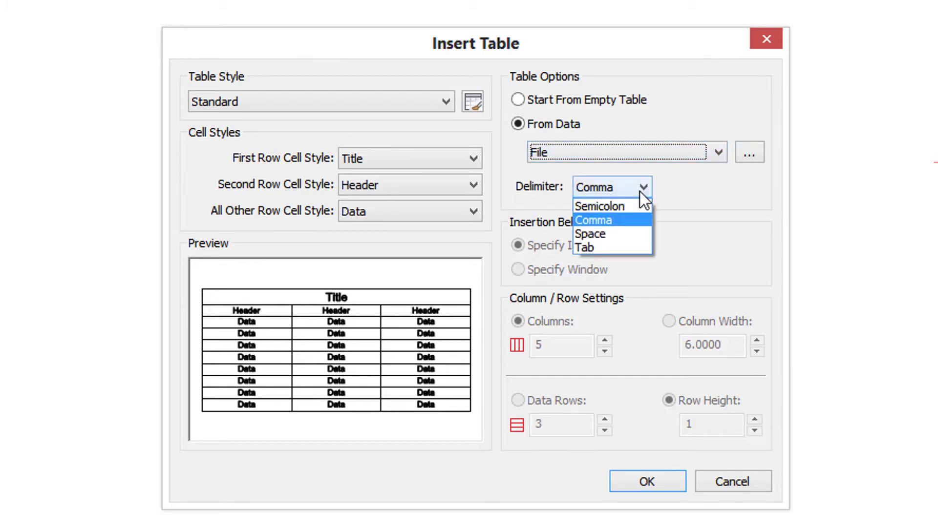
pyautogui.click(632, 220)
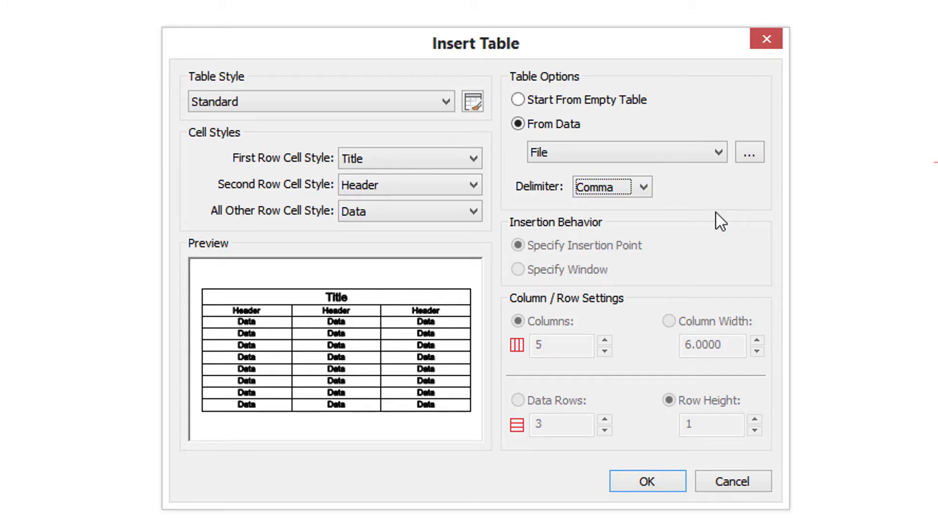
# Load 0251-XLStoTables-SampleXLS.csv as the table data and place the table in the upper-left corner of the drawing, leaving its text unedited.
pyautogui.click(744, 154)
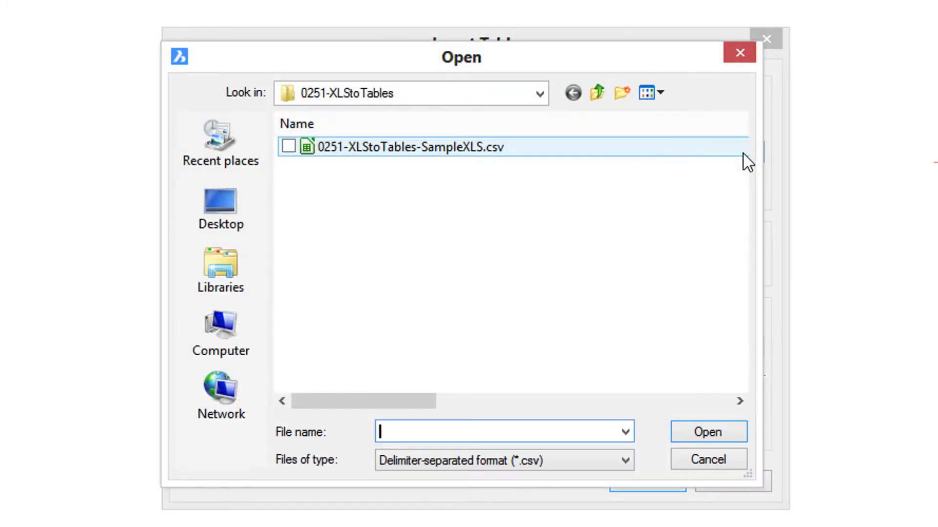
pyautogui.click(608, 149)
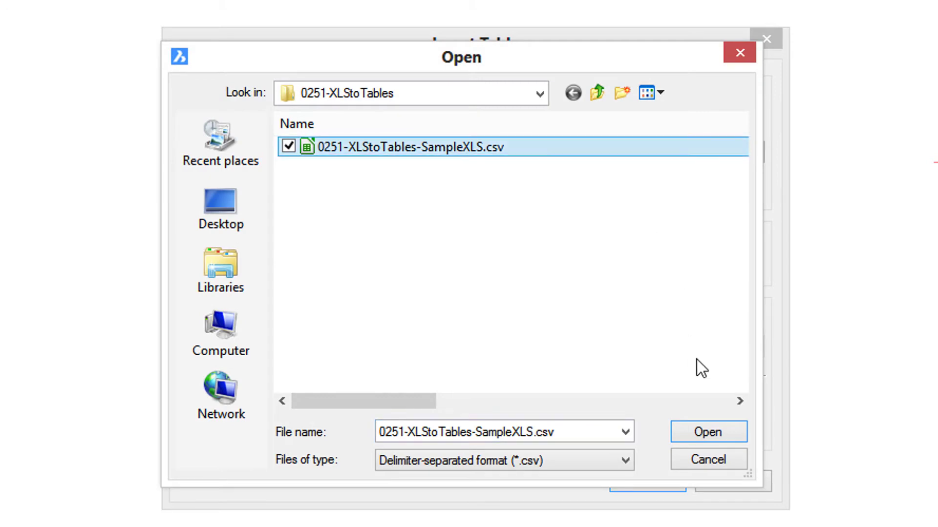
pyautogui.click(705, 432)
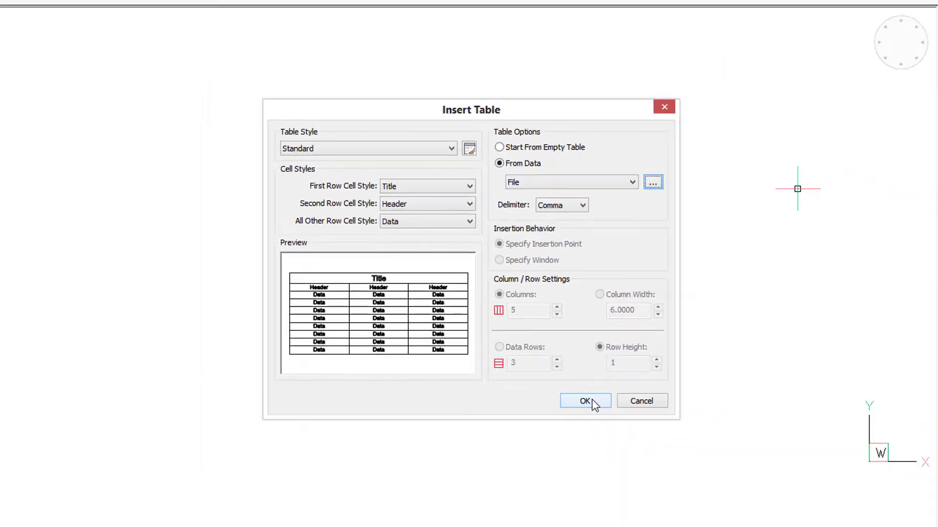
pyautogui.click(655, 480)
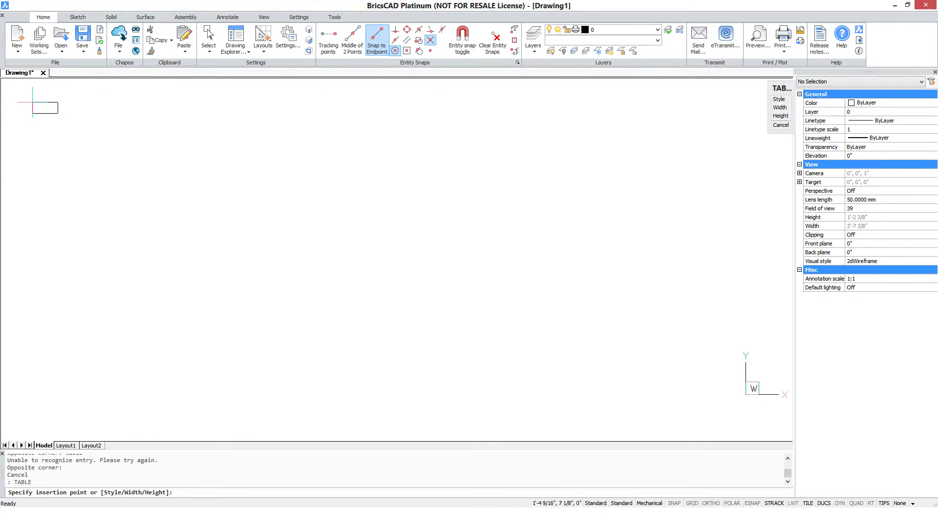
pyautogui.click(11, 99)
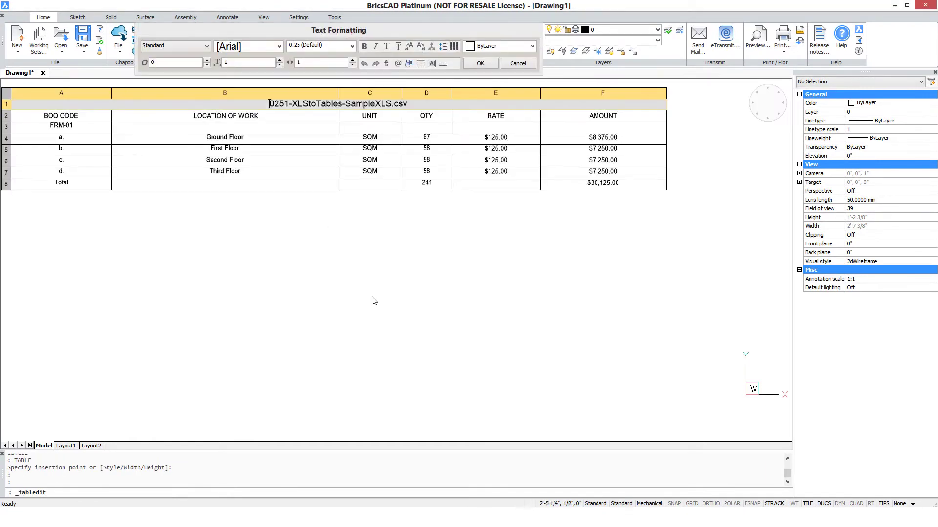
pyautogui.click(464, 264)
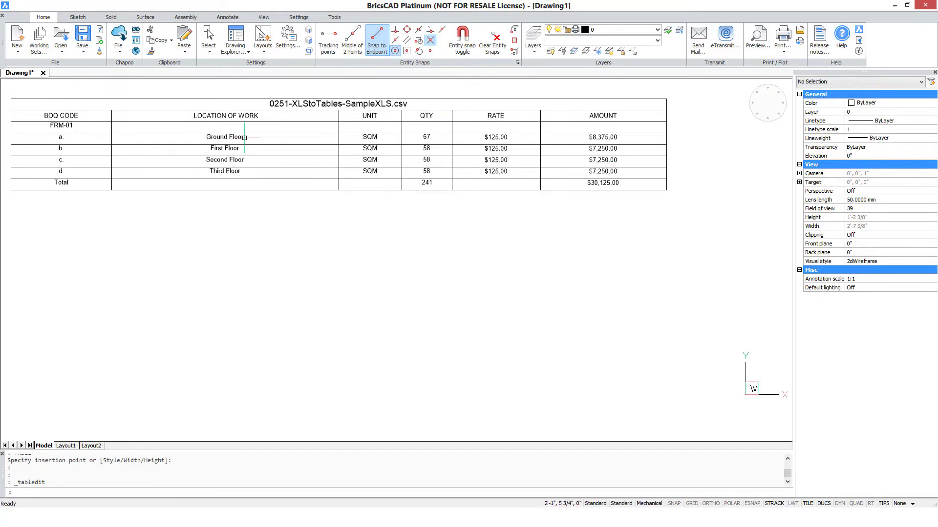
pyautogui.click(323, 104)
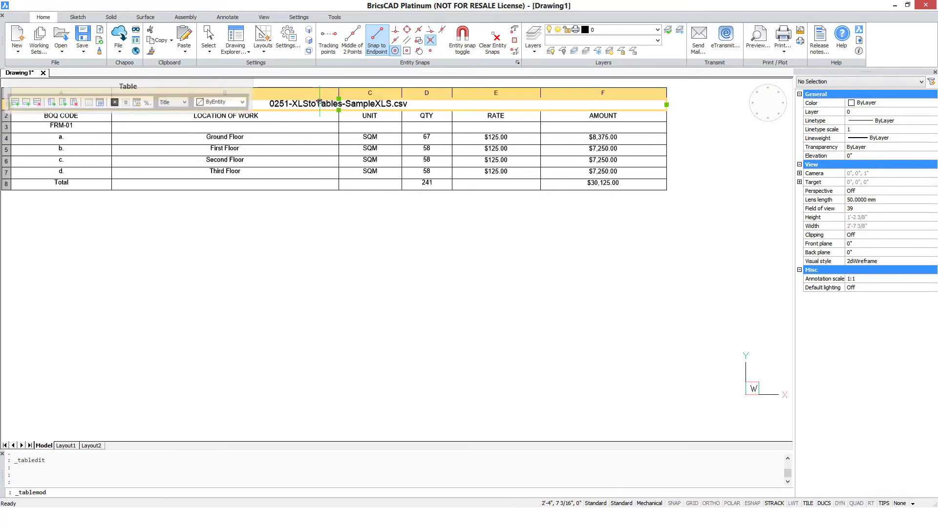
pyautogui.press('Escape')
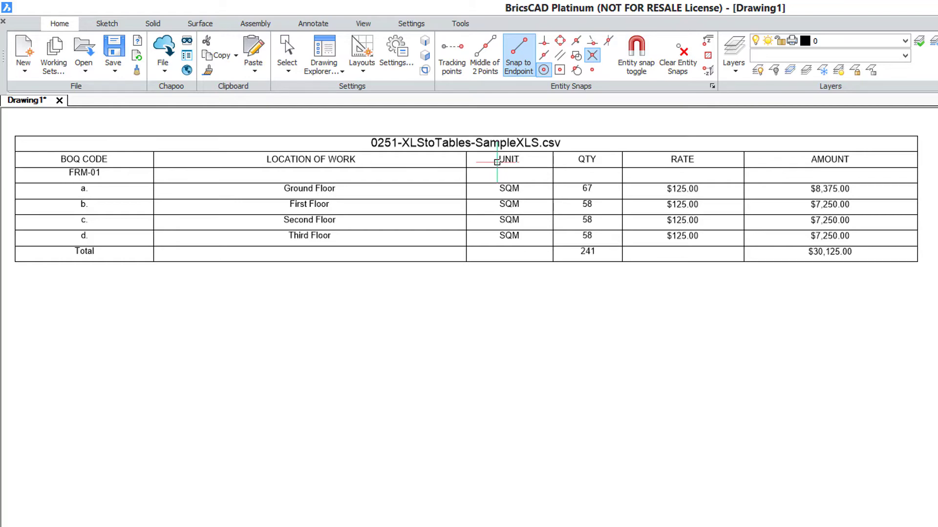
# Open the table styles and set the HEADER cell background of the Standard style to bright green.
pyautogui.press('Return')
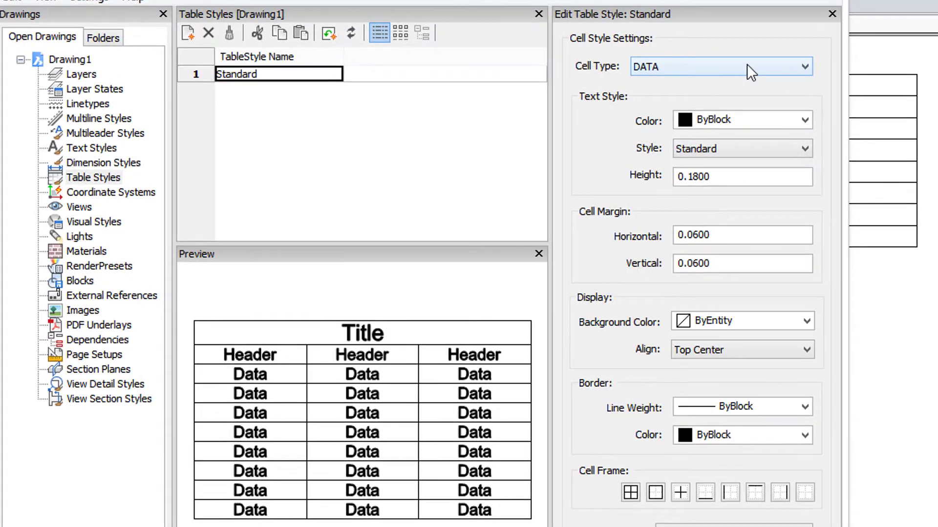
pyautogui.click(796, 131)
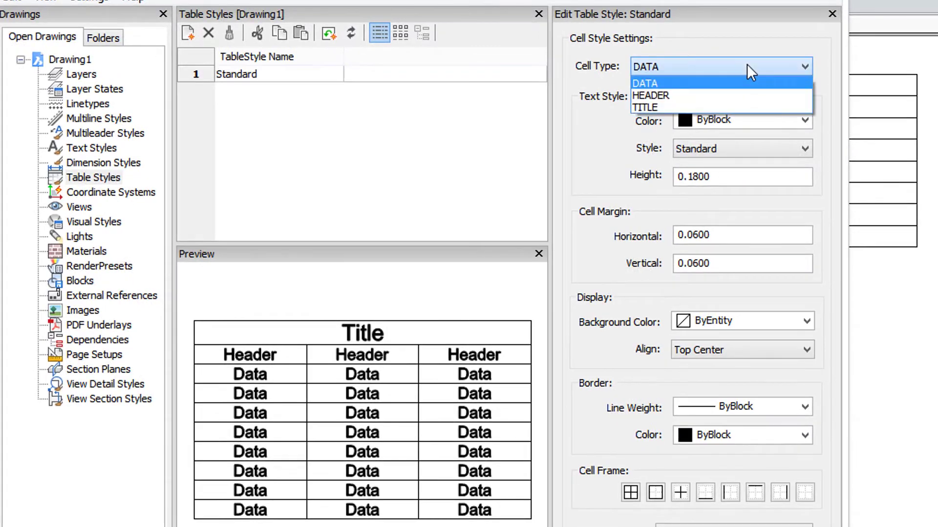
pyautogui.click(733, 95)
pyautogui.click(757, 321)
pyautogui.click(670, 387)
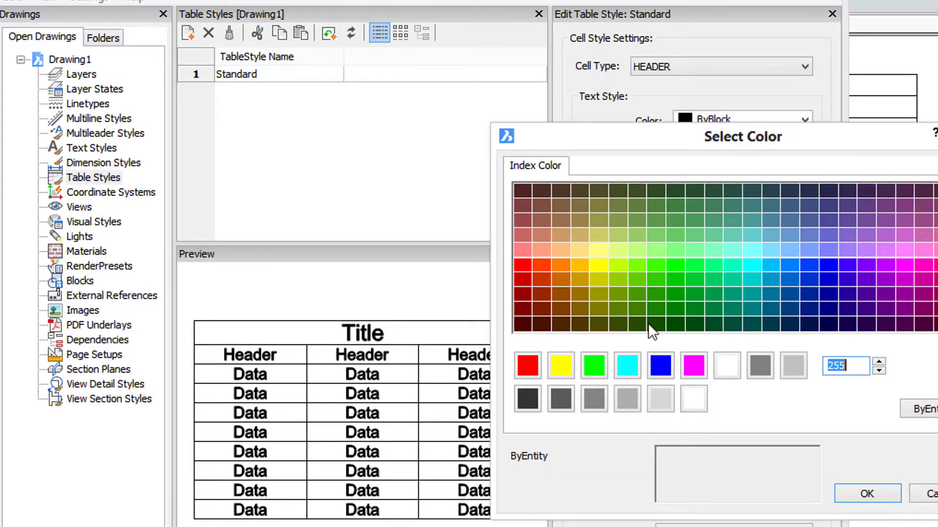
pyautogui.click(635, 268)
pyautogui.click(865, 494)
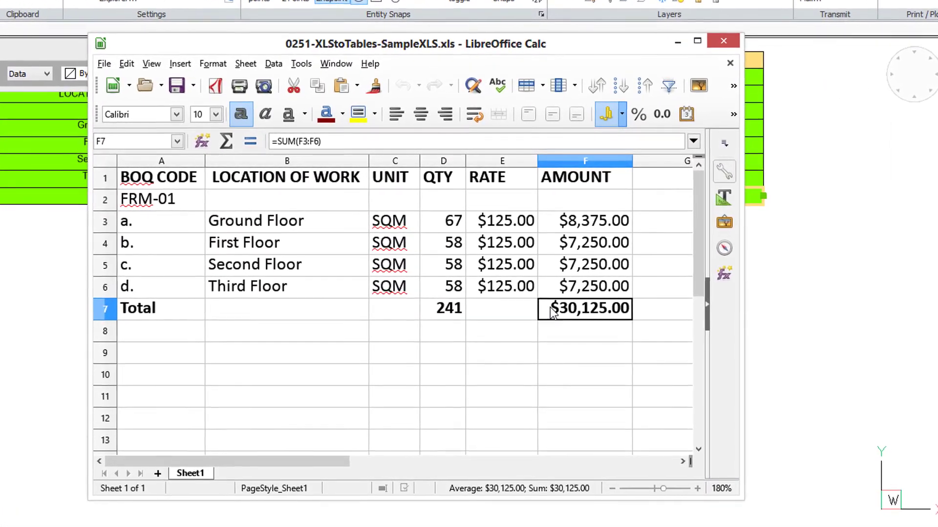
# In the LibreOffice Calc spreadsheet, examine the formulas behind the AMOUNT cells F3 to F7 and the QTY total in D7.
pyautogui.click(565, 228)
pyautogui.click(597, 244)
pyautogui.click(598, 266)
pyautogui.click(598, 292)
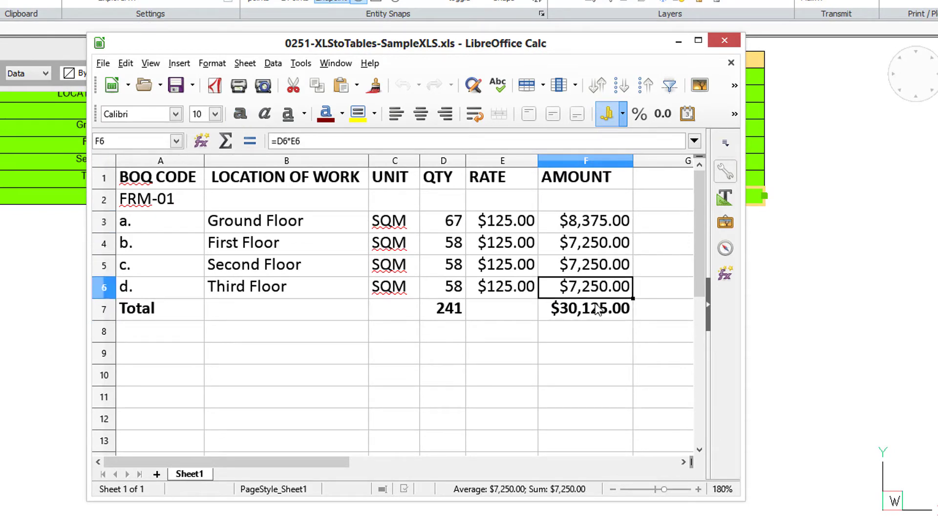
pyautogui.click(597, 311)
pyautogui.click(455, 308)
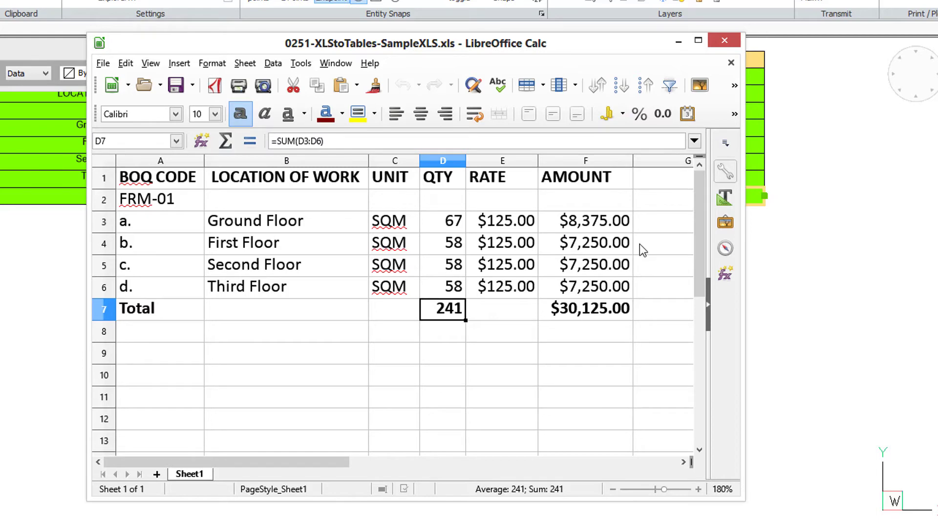
pyautogui.click(678, 41)
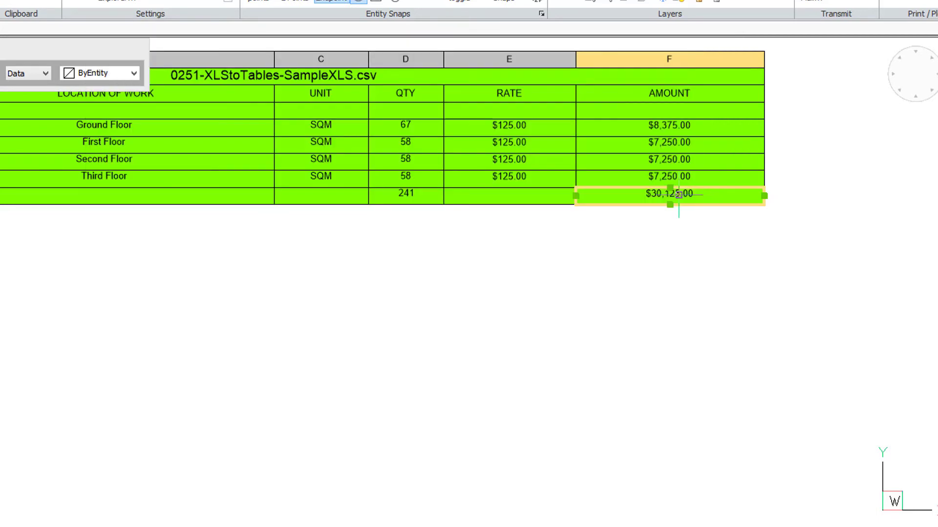
# Switch to the spreadsheet in Microsoft Excel Viewer and copy the cell range A1:F7.
pyautogui.hotkey('alt', 'Tab')
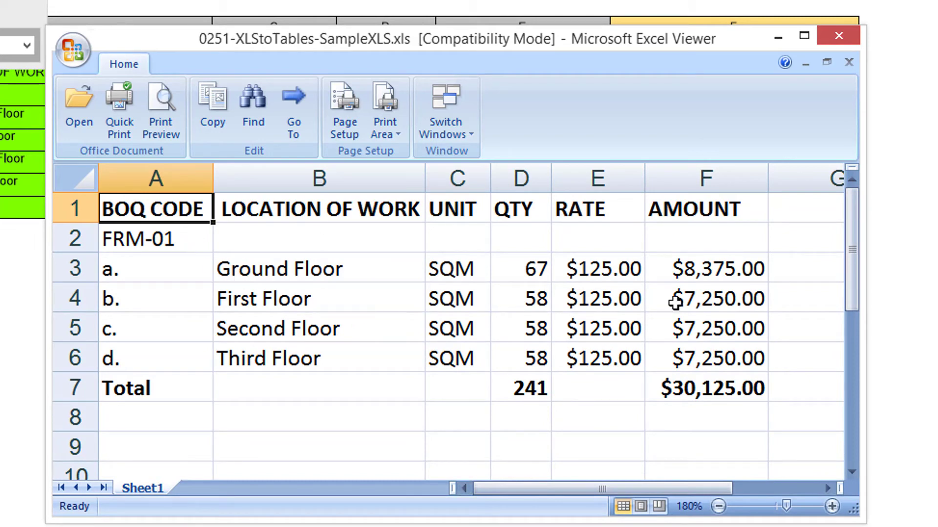
pyautogui.click(709, 394)
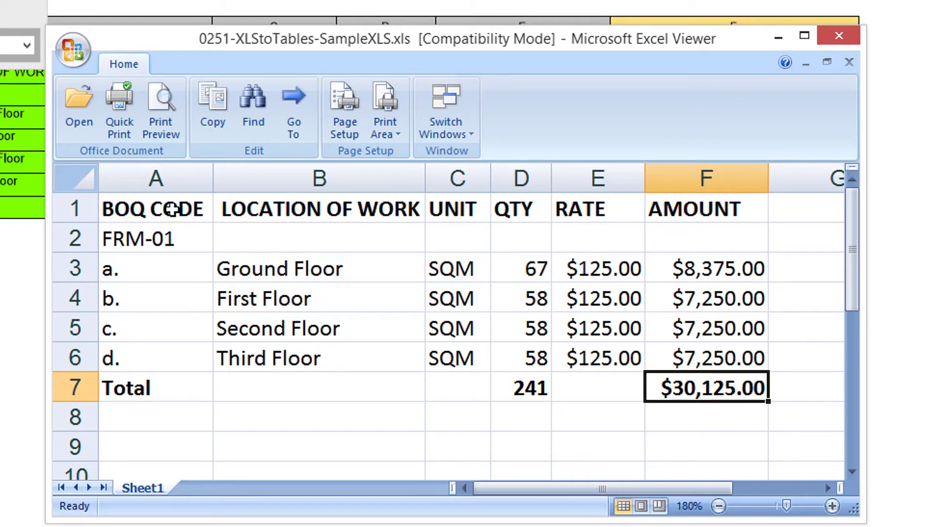
pyautogui.moveTo(172, 217); pyautogui.dragTo(696, 379)
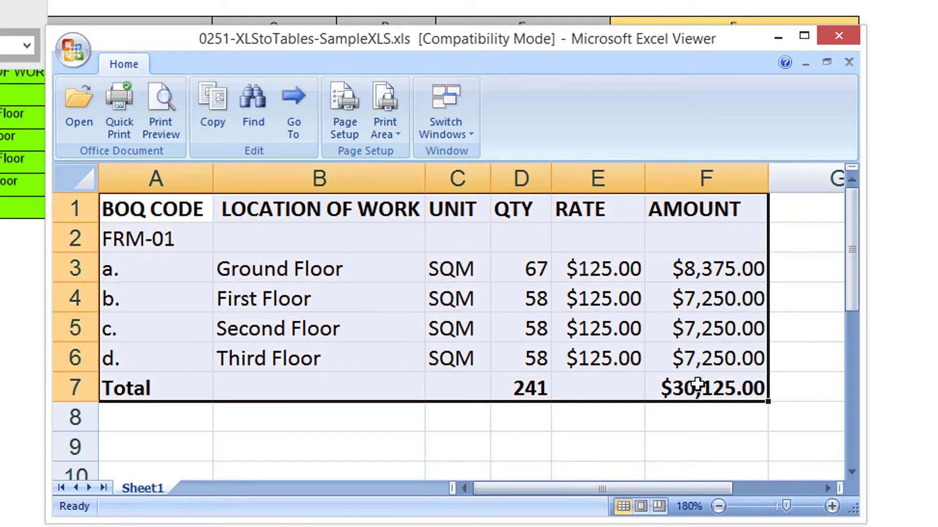
pyautogui.click(207, 103)
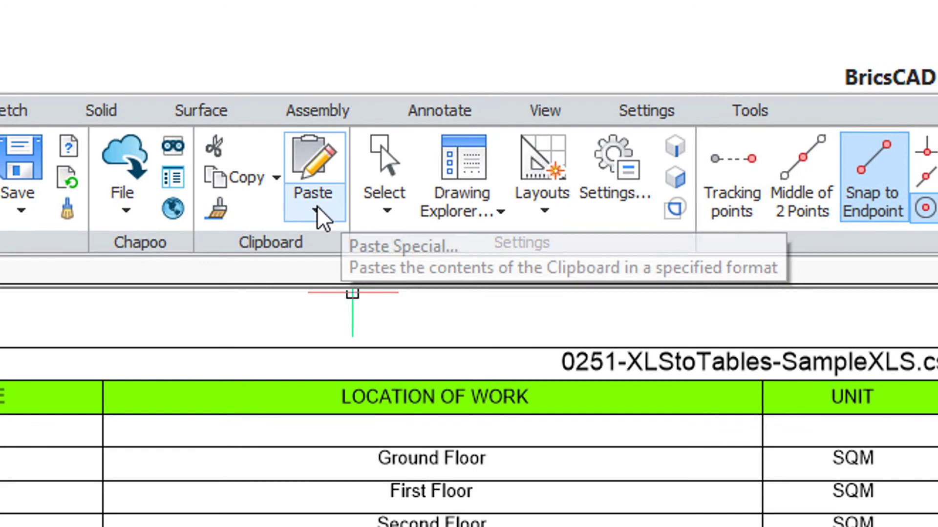
# Switch to BricsCAD and paste the copied cells with Paste Special as XML Spreadsheet, placing the new table below the existing one.
pyautogui.click(317, 211)
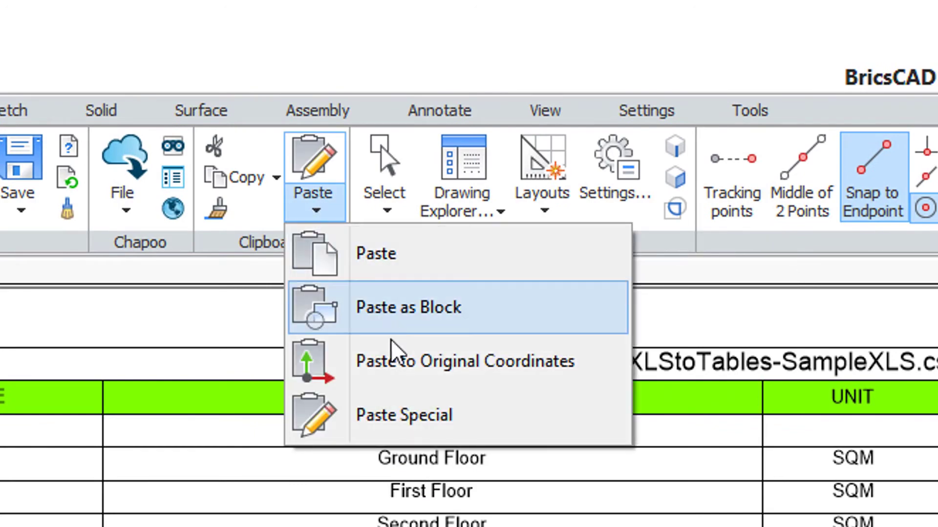
pyautogui.click(416, 414)
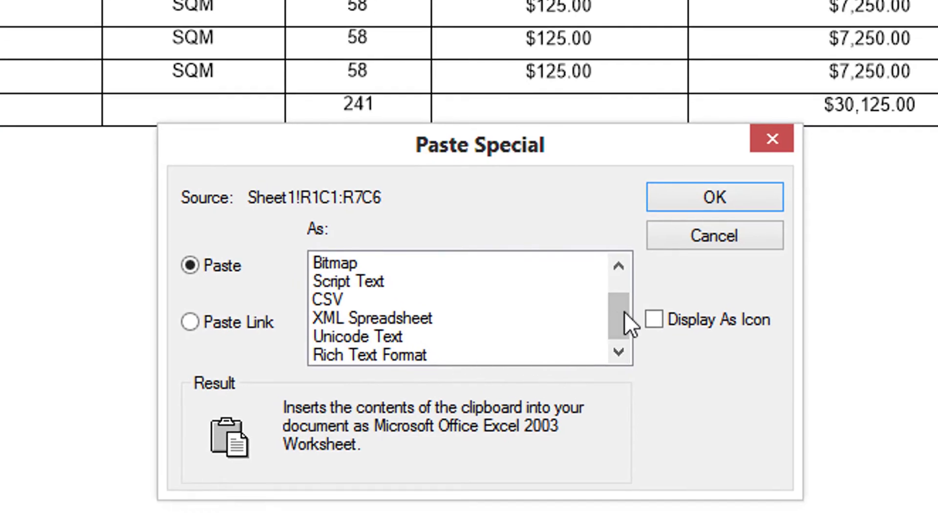
pyautogui.moveTo(623, 310); pyautogui.dragTo(607, 293)
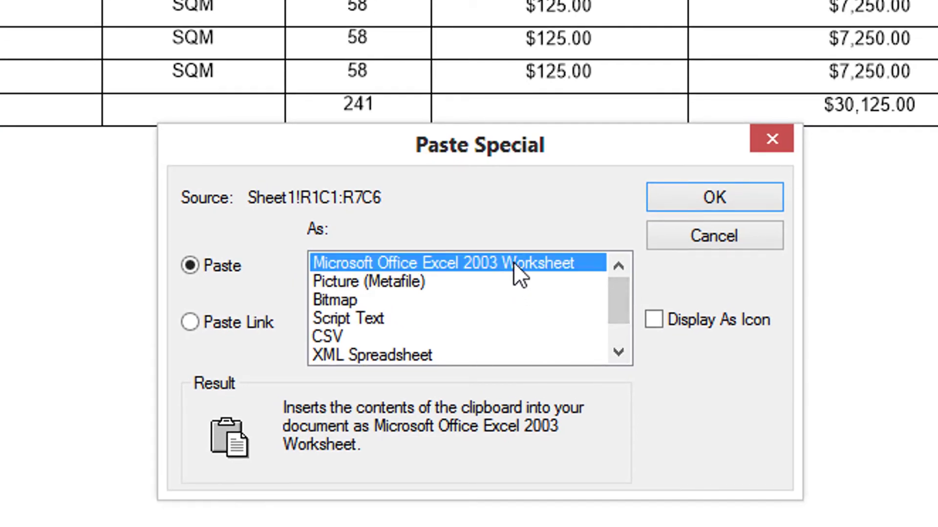
pyautogui.moveTo(609, 291); pyautogui.dragTo(613, 342)
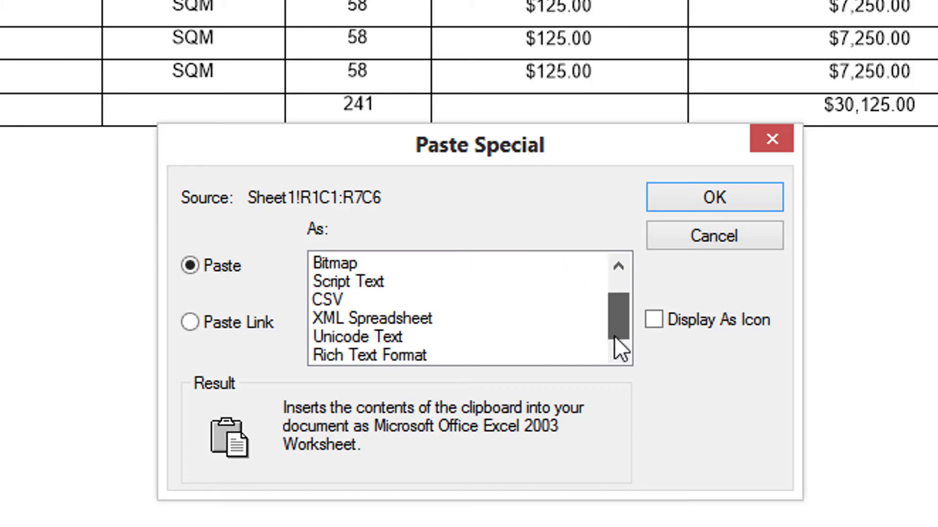
pyautogui.click(423, 320)
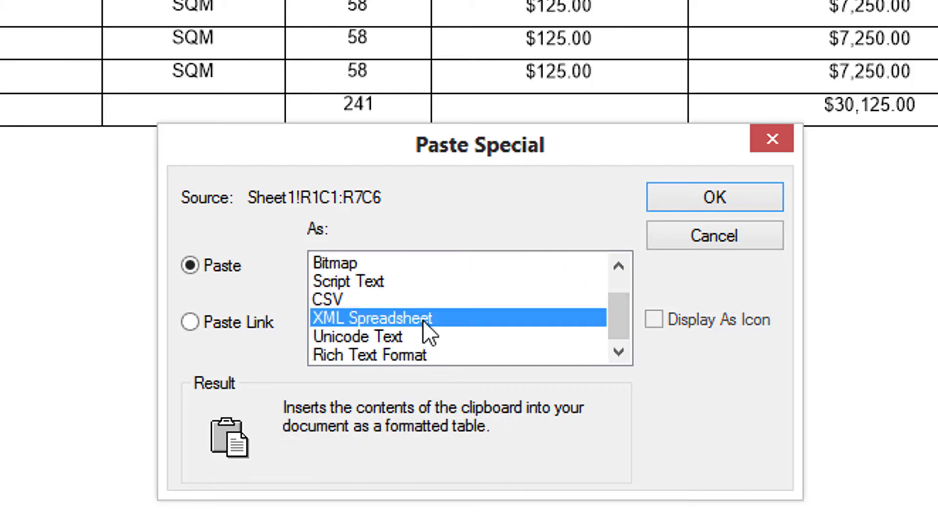
pyautogui.click(713, 198)
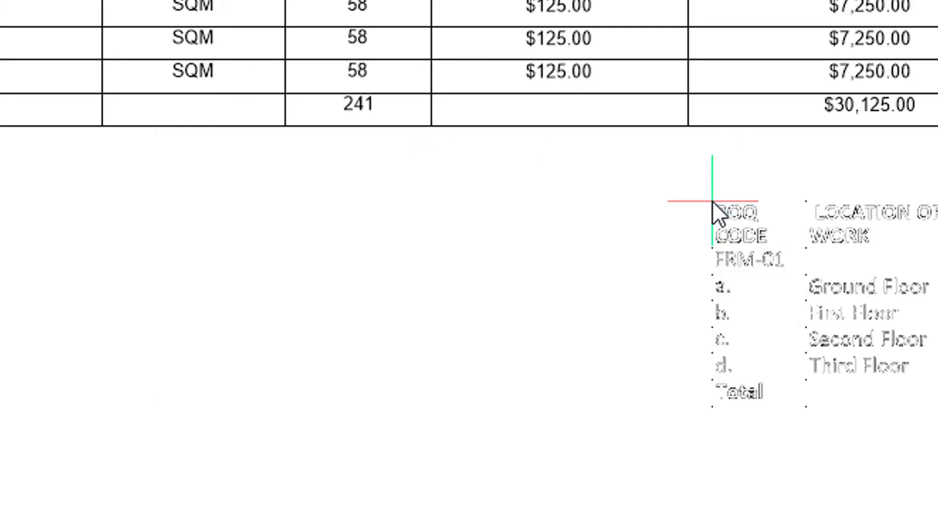
pyautogui.click(99, 152)
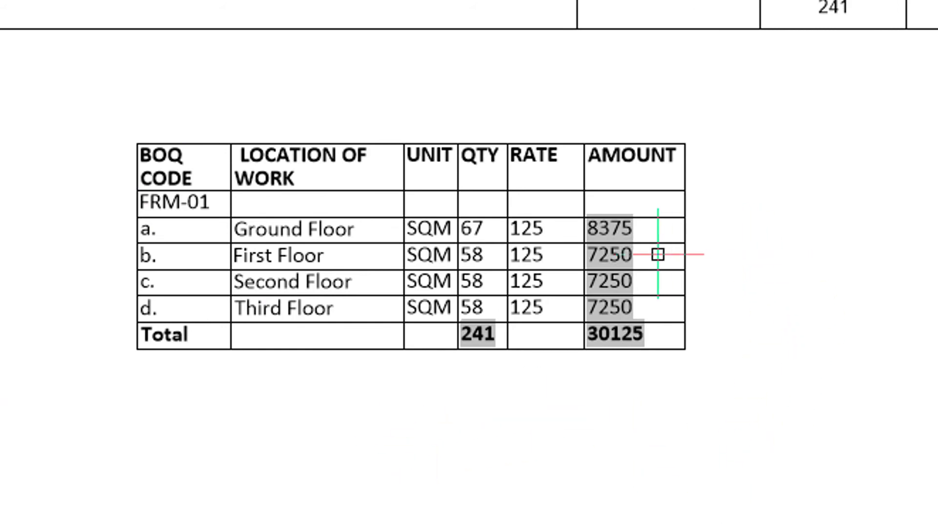
# Stretch the pasted table wider from its upper-right corner so that each header fits on one line, and deselect it.
pyautogui.click(684, 153)
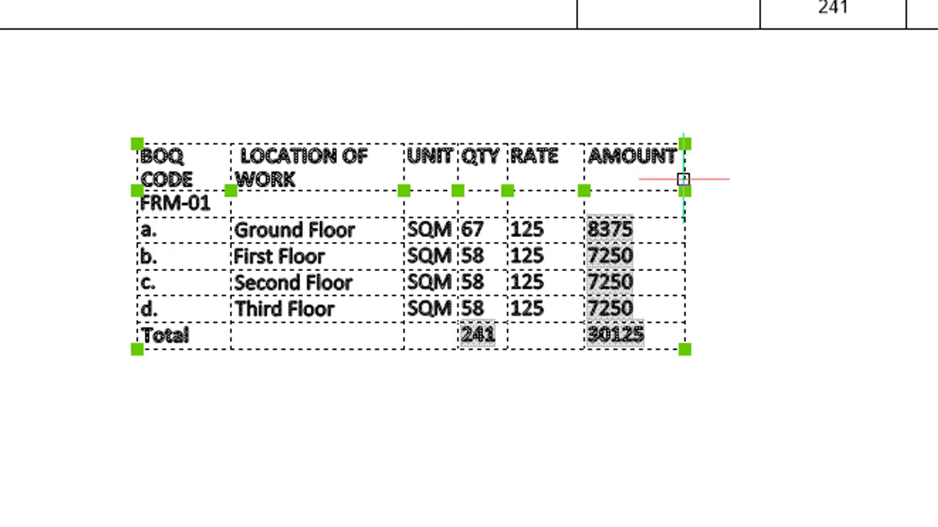
pyautogui.click(684, 143)
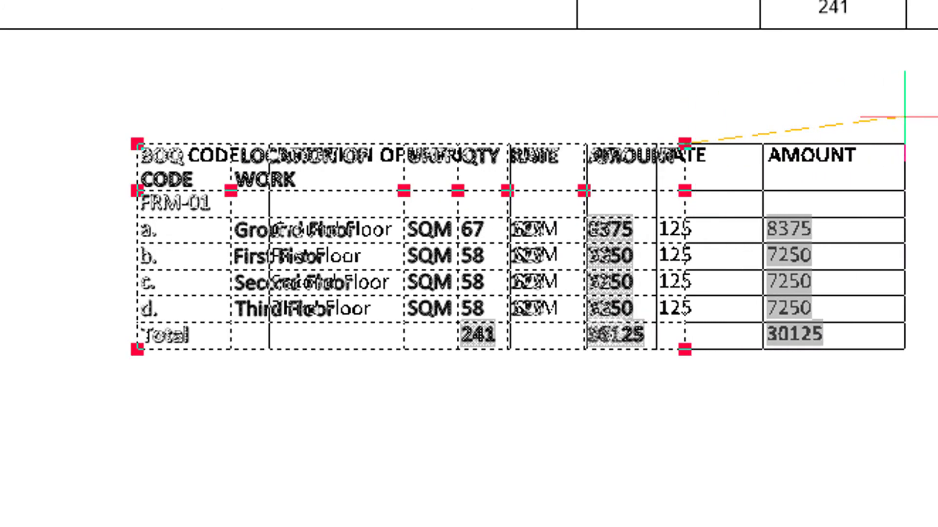
pyautogui.click(936, 115)
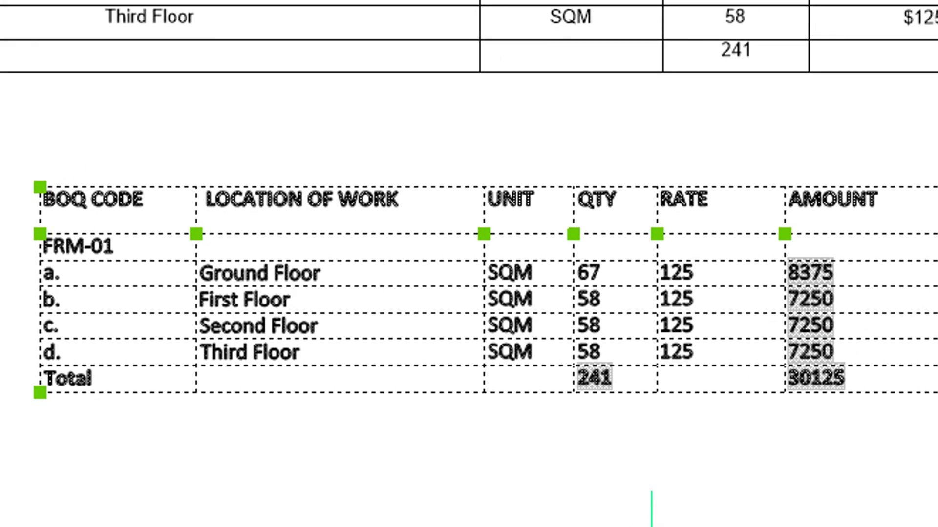
pyautogui.press('Escape')
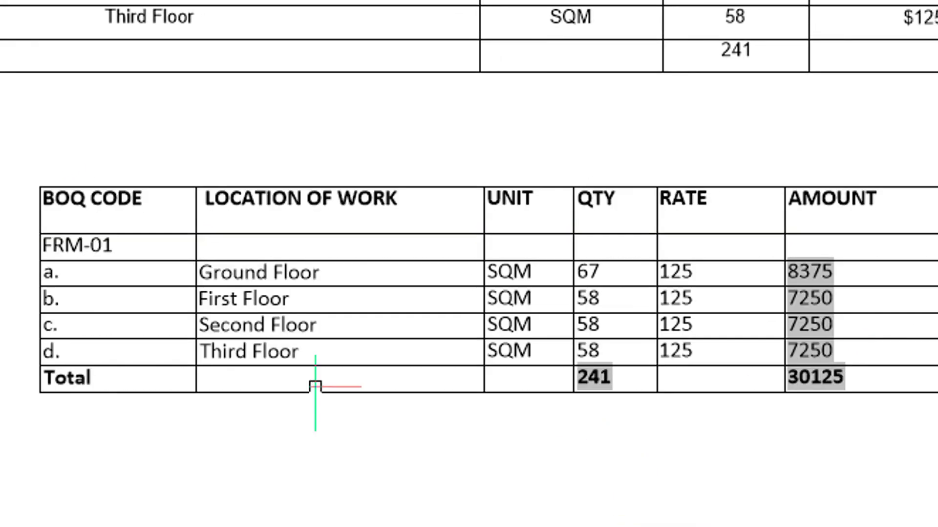
# Apply the Header cell style to row 1 of the pasted table and leave table editing.
pyautogui.click(174, 215)
pyautogui.click(574, 29)
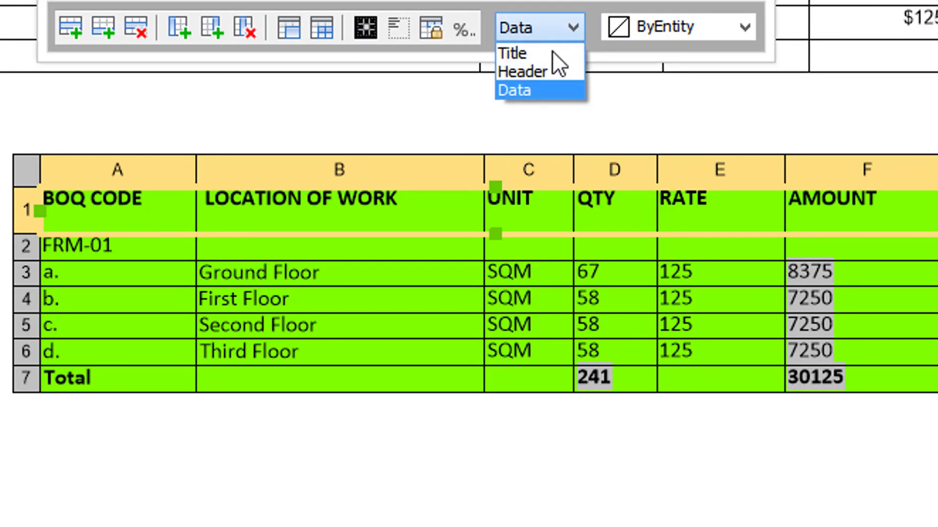
pyautogui.click(547, 70)
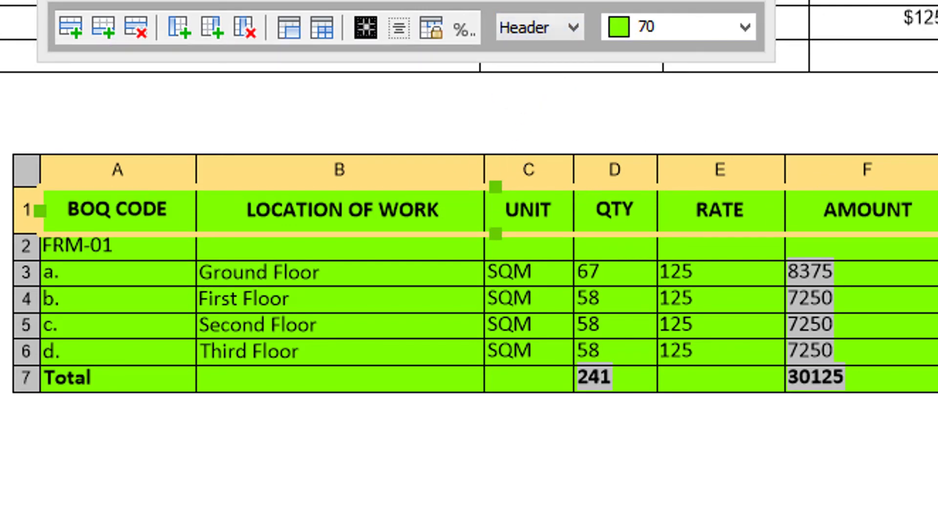
pyautogui.press('Escape')
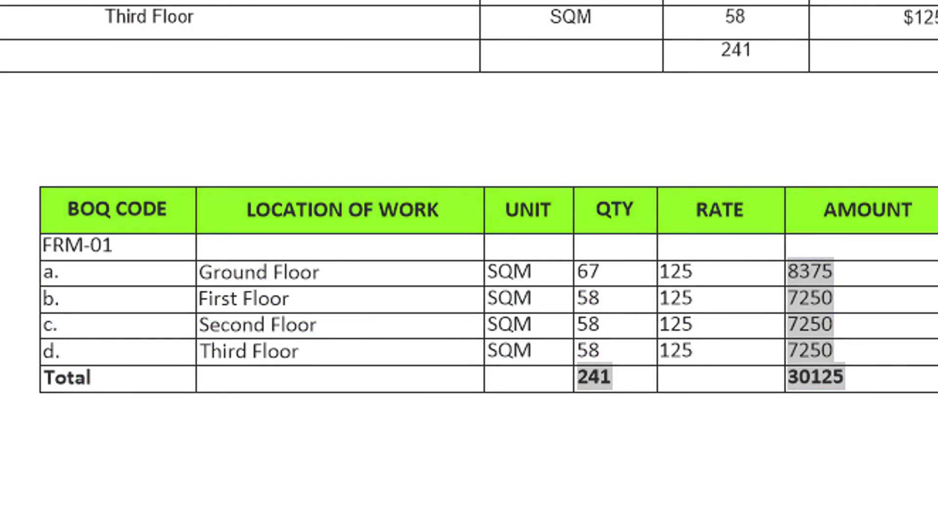